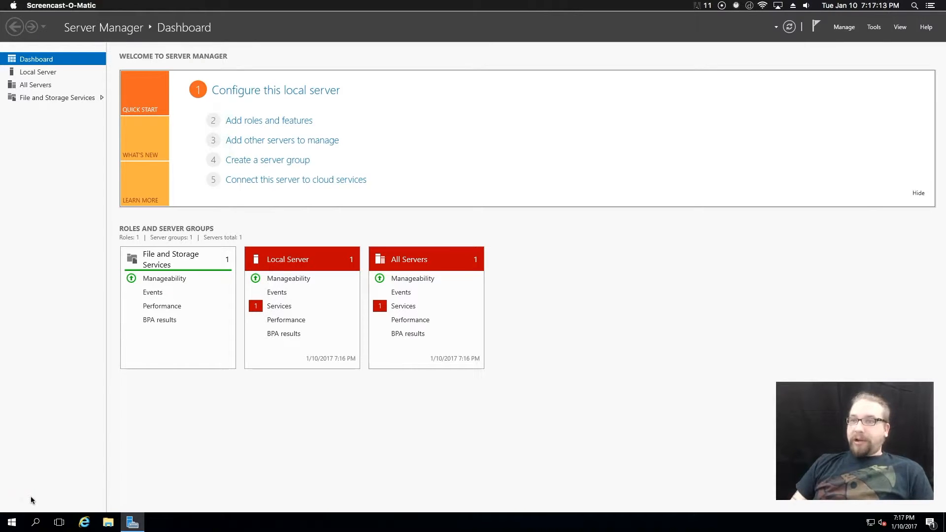
- Open the Add Roles and Features wizard from the Server Manager dashboard
left_click(616, 243)
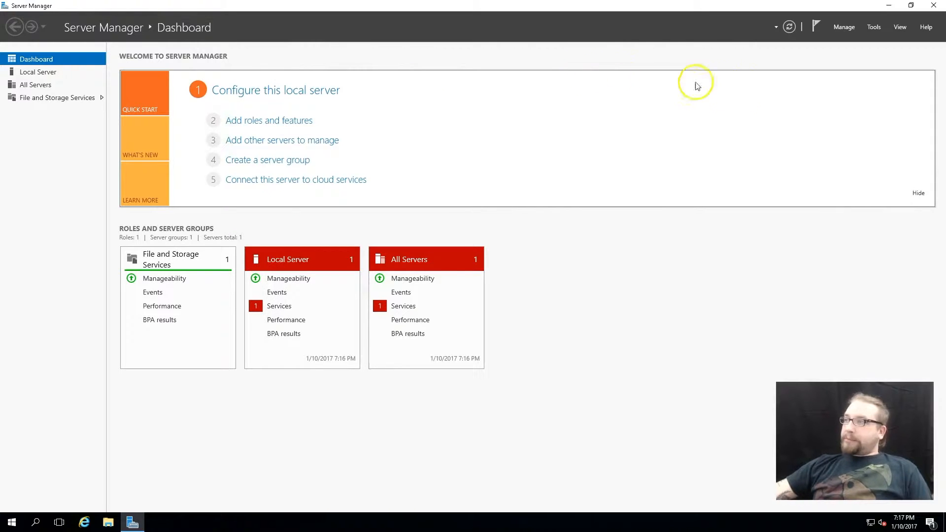
left_click(846, 28)
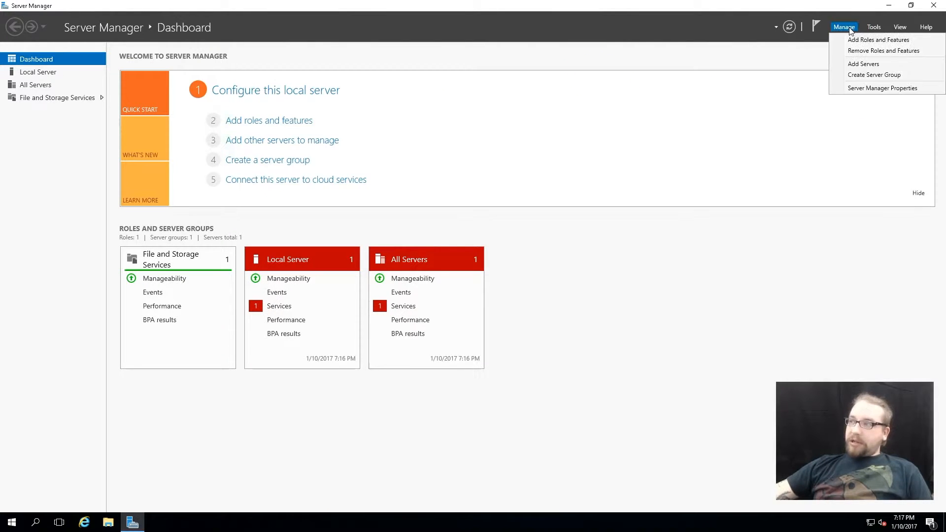
left_click(851, 40)
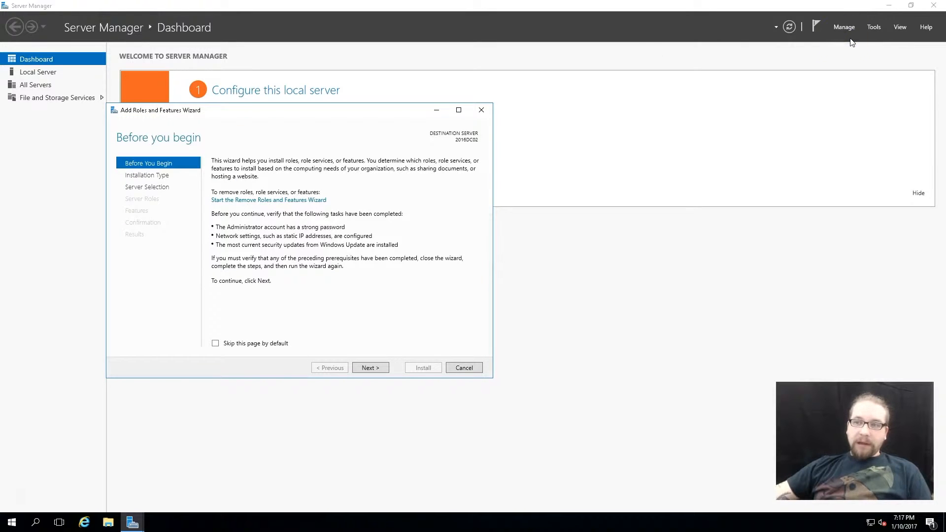
- Set the Before You Begin page to be skipped by default and advance past installation type and server selection
left_click(254, 344)
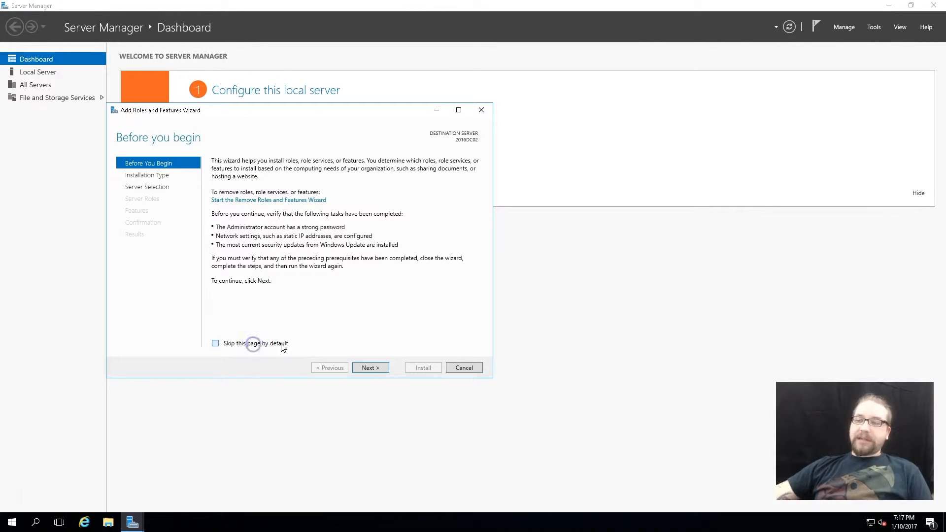
left_click(374, 369)
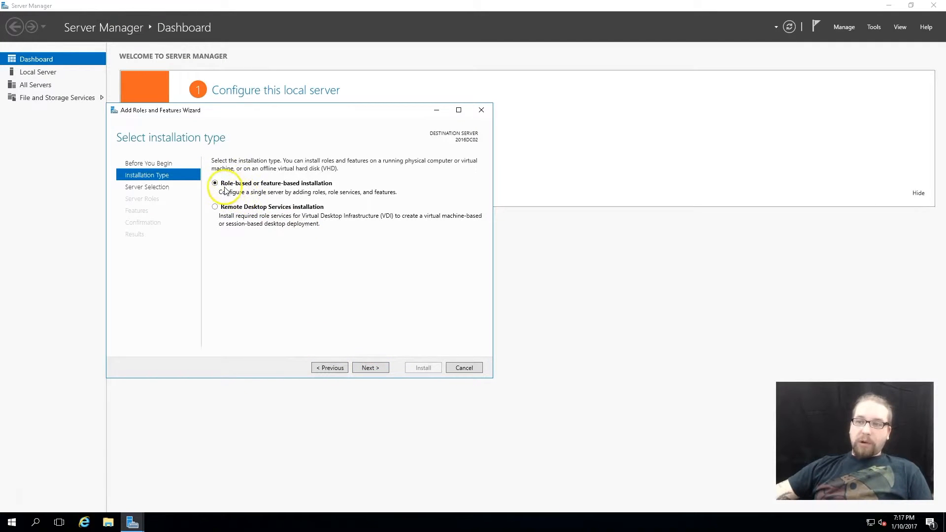
left_click(370, 367)
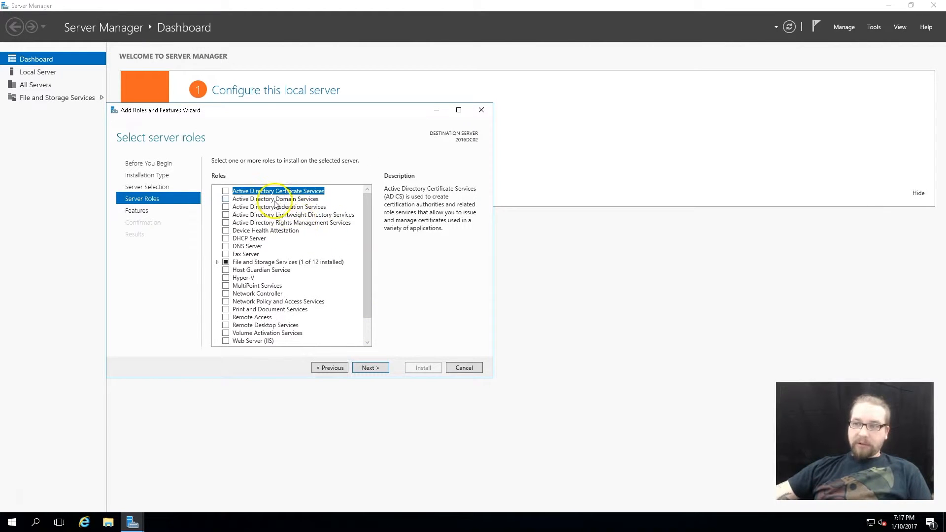
- Select the Active Directory Domain Services role and add its required management features
left_click(275, 199)
left_click(225, 198)
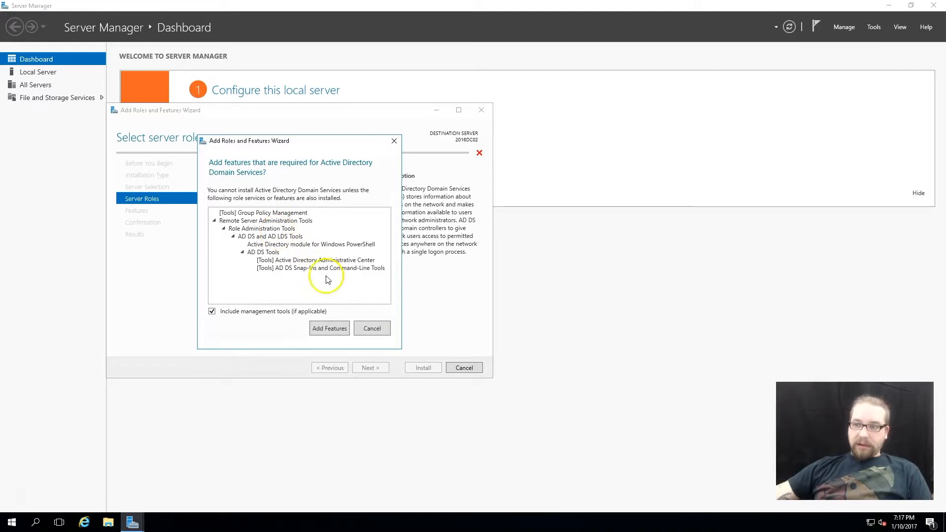
left_click(328, 329)
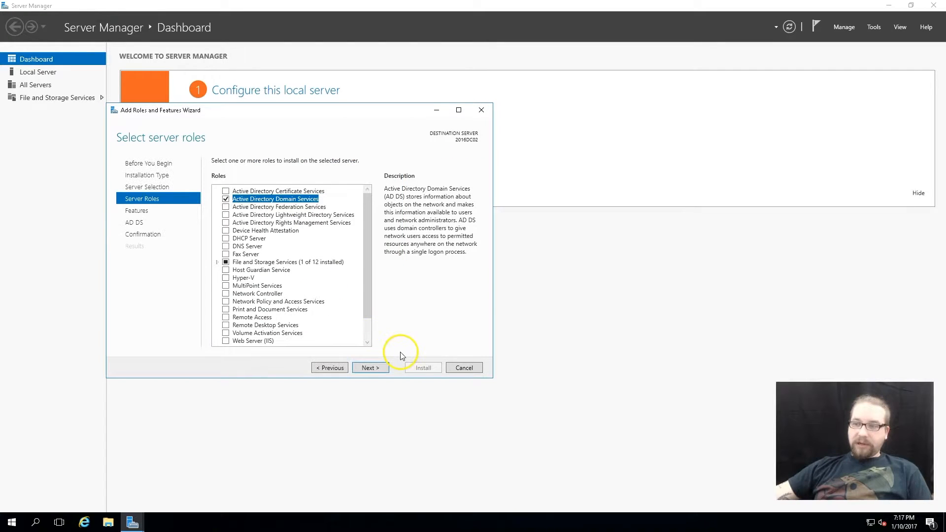
- Advance through the features and AD DS pages and start the installation
left_click(380, 367)
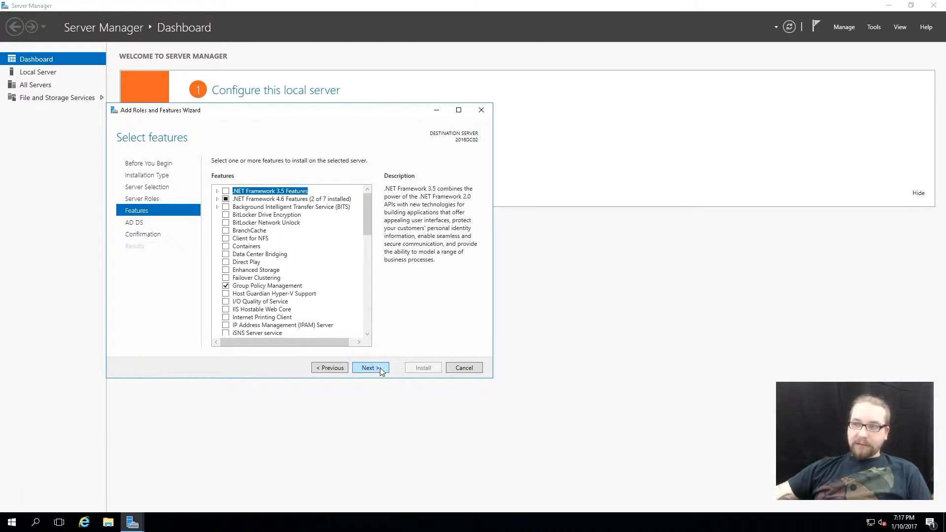
left_click(373, 368)
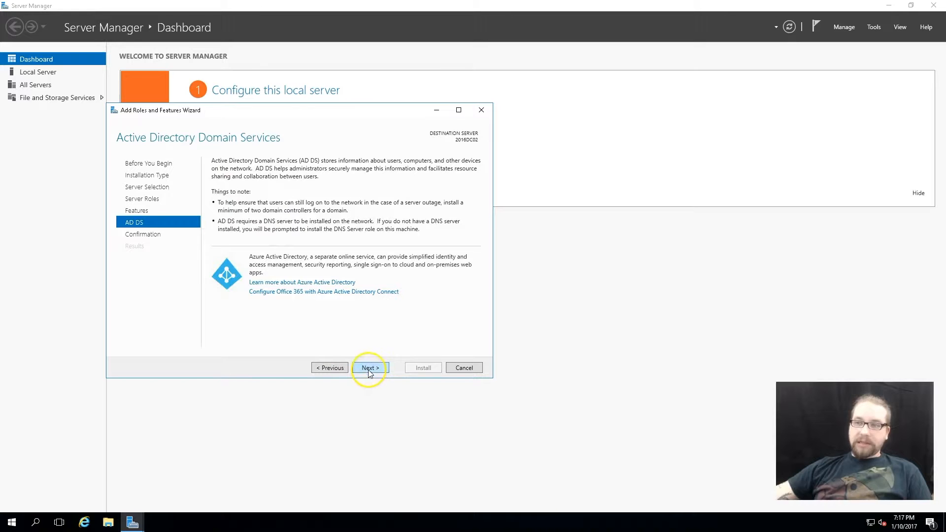
left_click(370, 370)
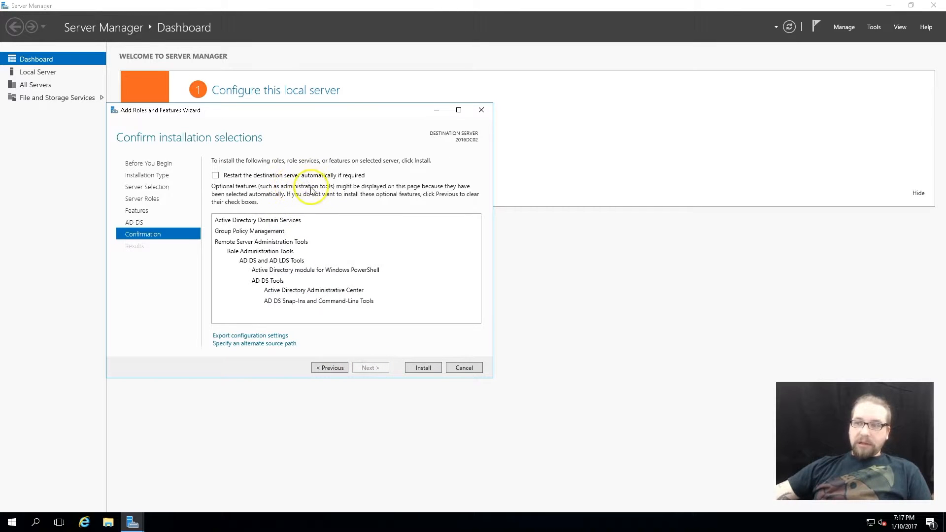
left_click(425, 368)
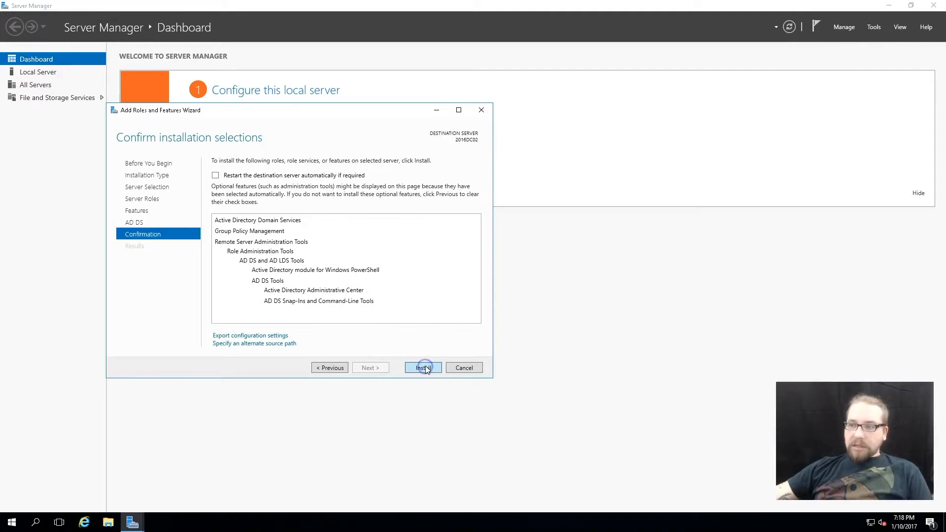
- Close the wizard once the role installation has finished
left_click(436, 301)
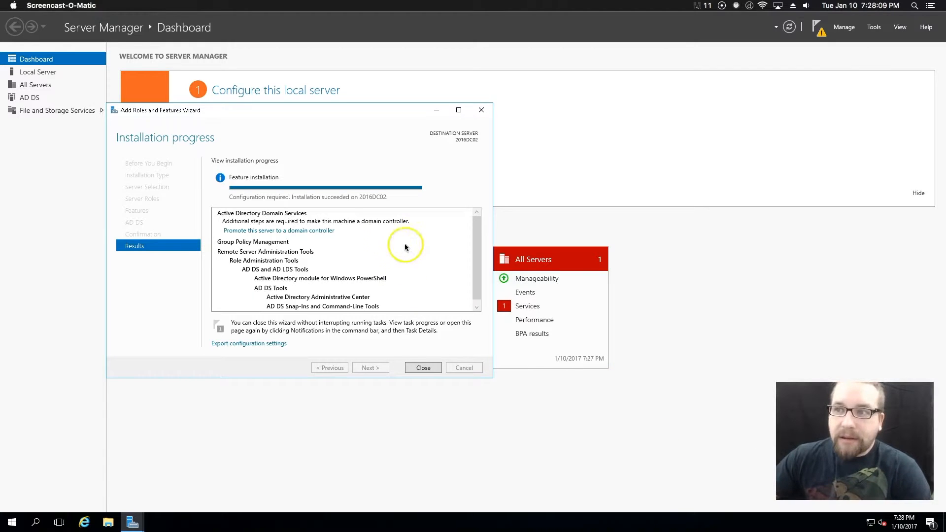
left_click(422, 368)
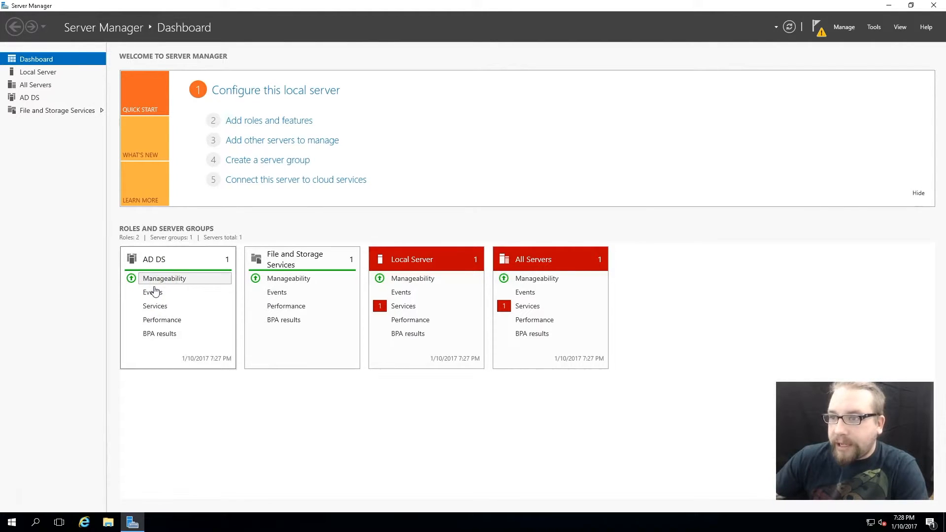
- Open the AD DS configuration notification and start promoting this server to a domain controller
left_click(542, 365)
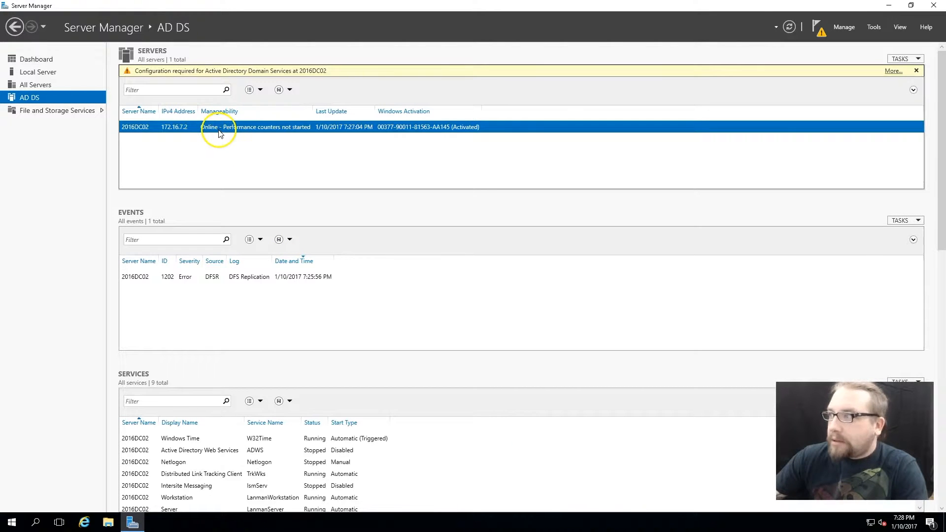
left_click(892, 71)
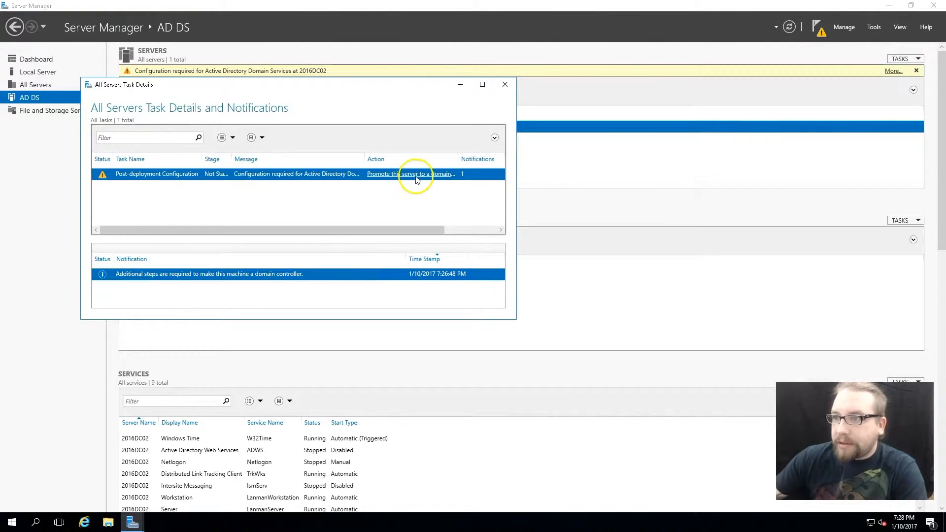
left_click(417, 177)
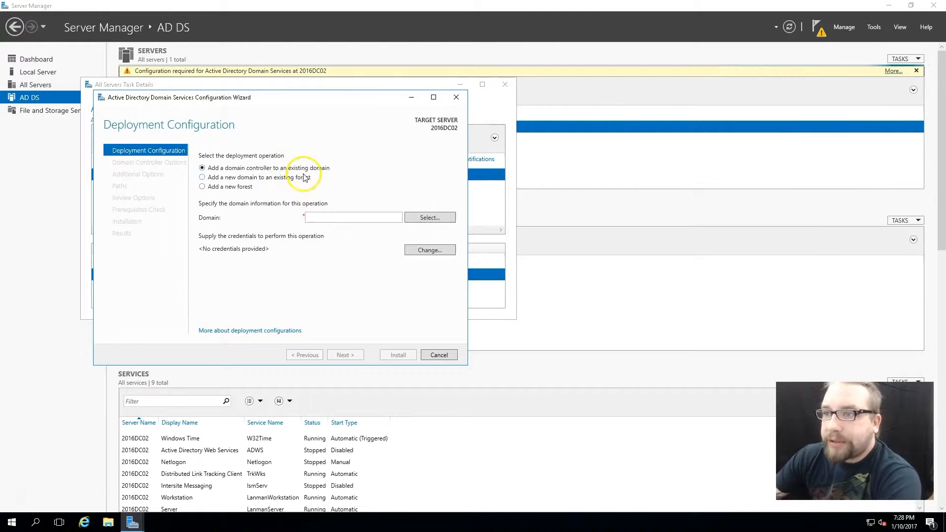
- Add a domain controller to the existing domain ati.local and open the domain selection
left_click(341, 217)
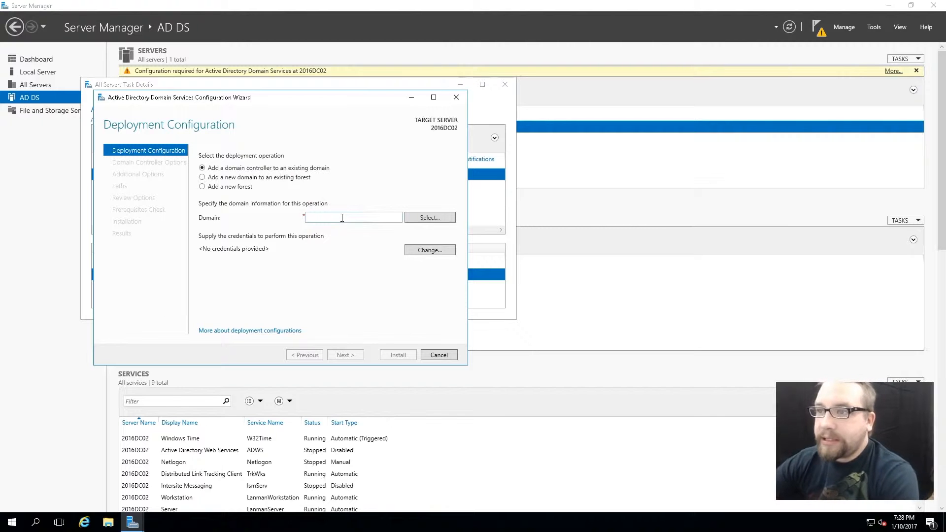
type("ati.local")
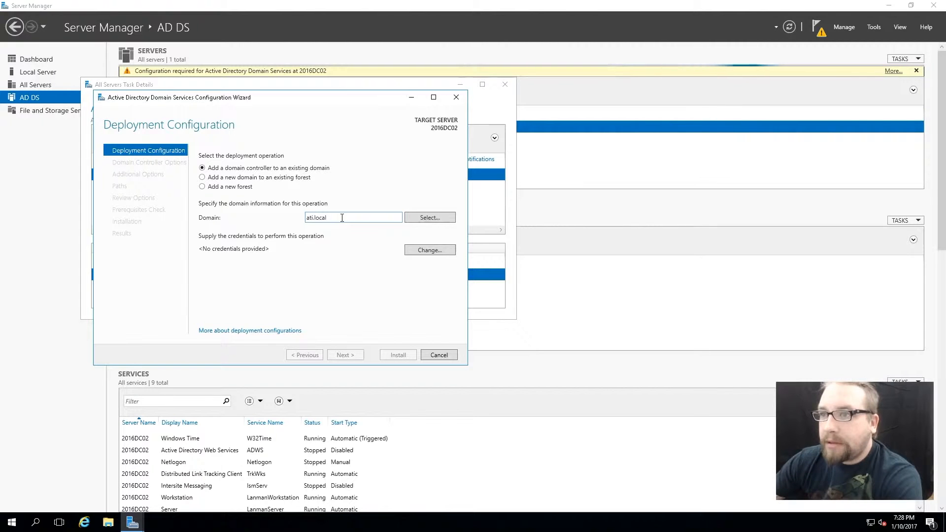
left_click(424, 218)
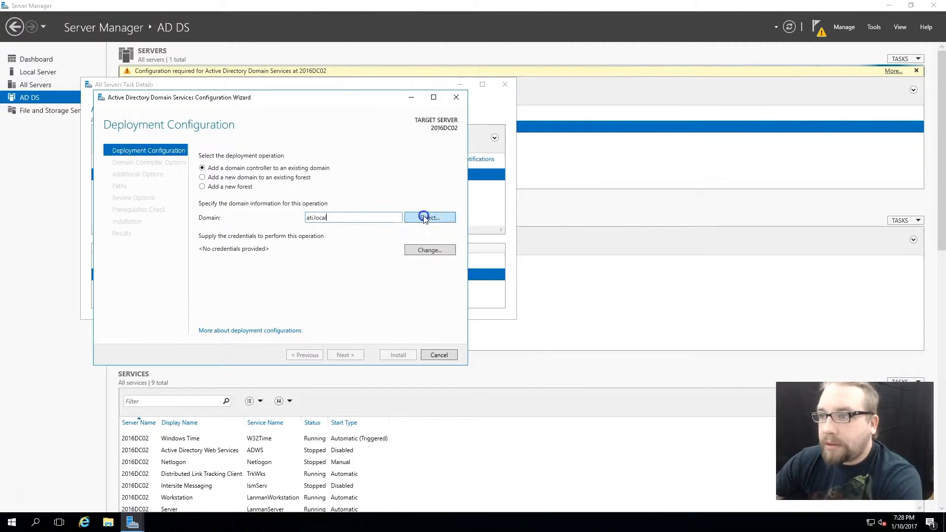
left_click(359, 285)
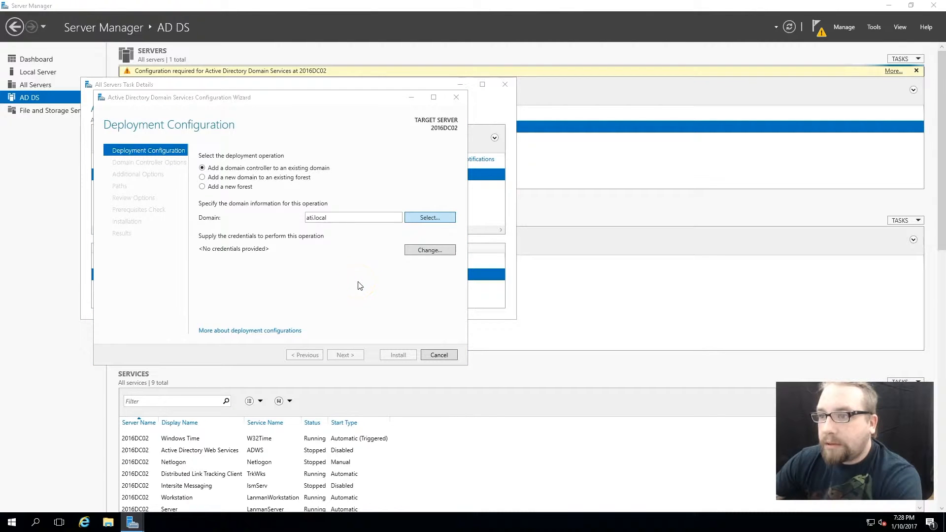
- Change the deployment credentials to the ati\administrator account and enter its password
left_click(427, 250)
left_click(352, 266)
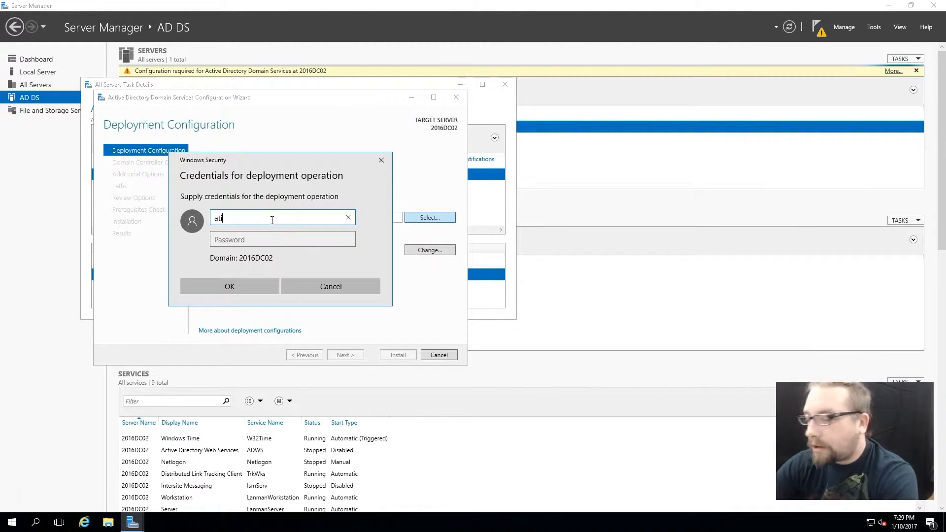
type("ati\\administrator")
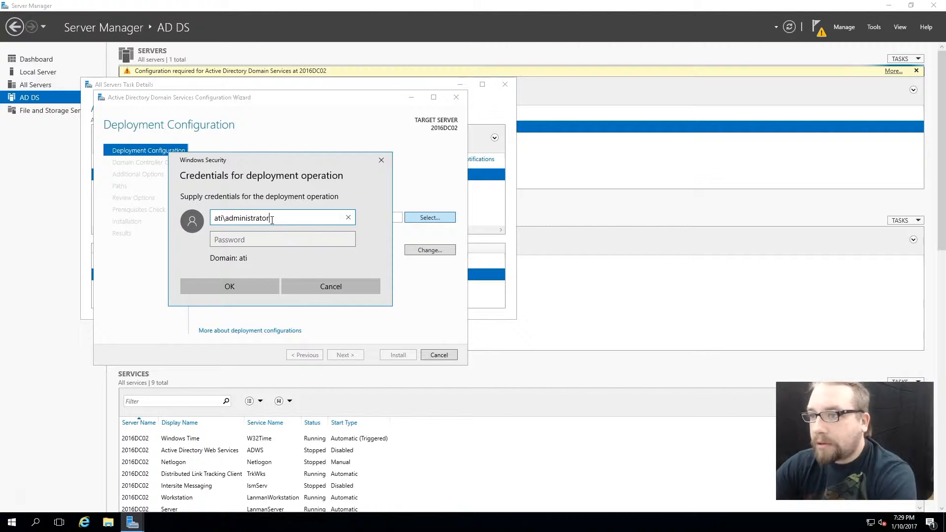
key("Tab")
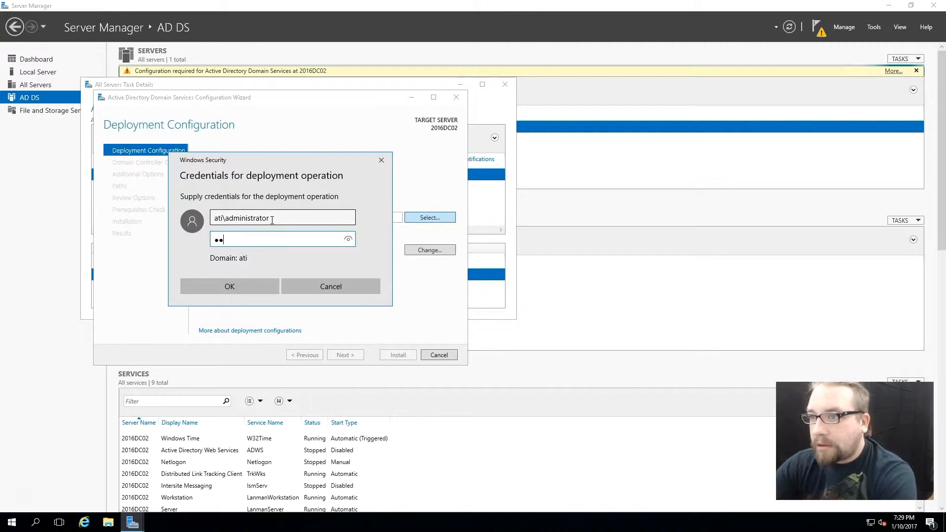
key("Return")
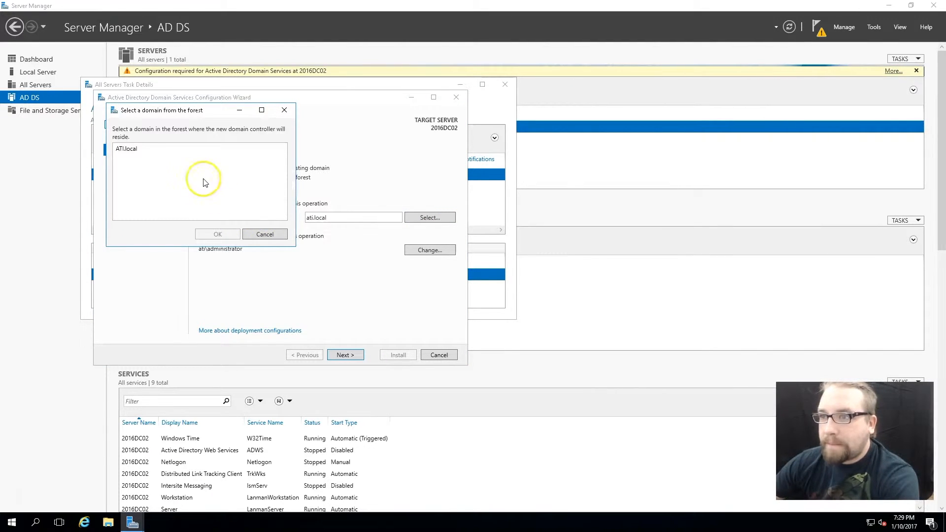
- Pick ATI.local as the domain for the new controller and continue to the domain controller options
left_click(134, 148)
left_click(219, 234)
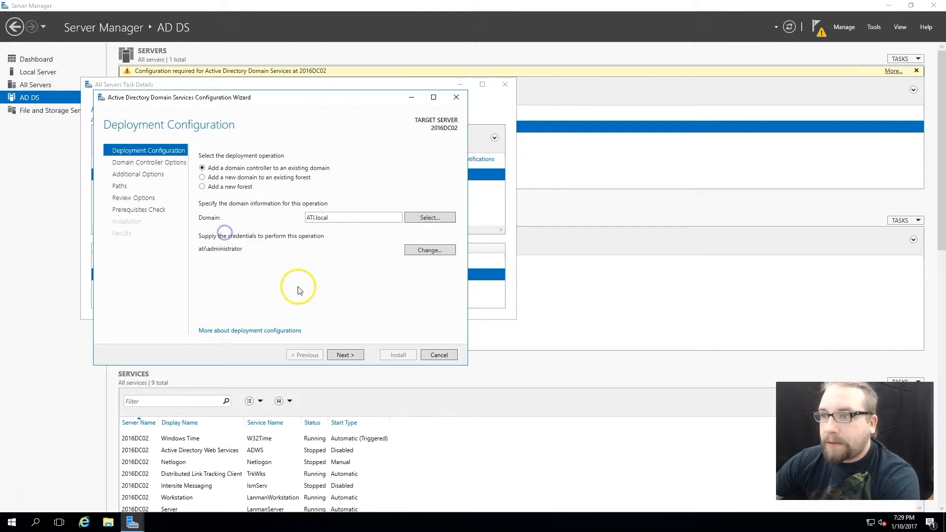
left_click(348, 355)
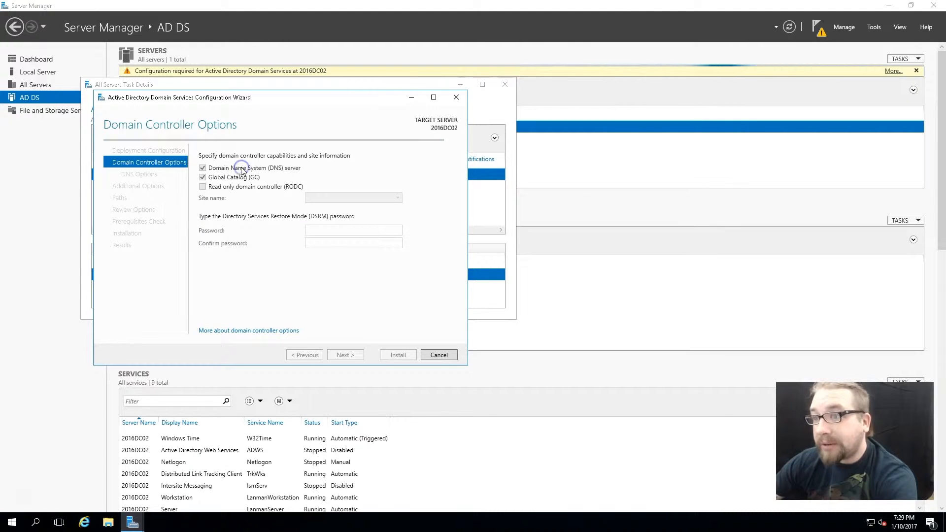
- Keep DNS server and Global Catalog enabled, then enter and confirm the Directory Services Restore Mode password
left_click(203, 168)
left_click(202, 167)
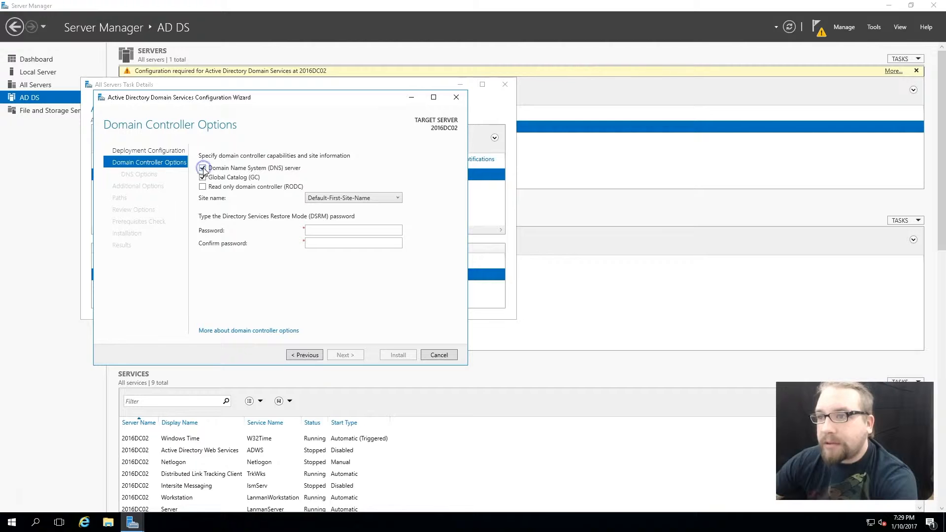
left_click(332, 229)
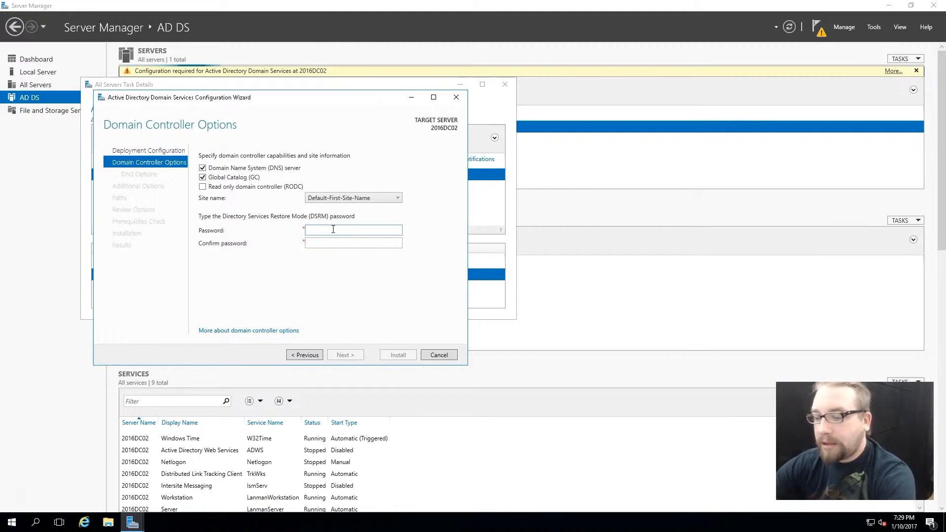
type("Pa$$w0rd")
key("Tab")
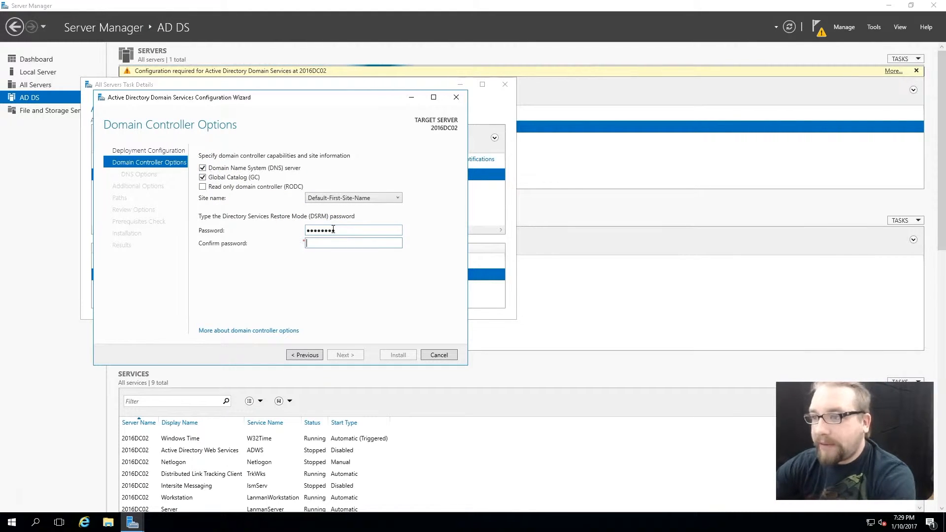
type("Pa$$w0rd")
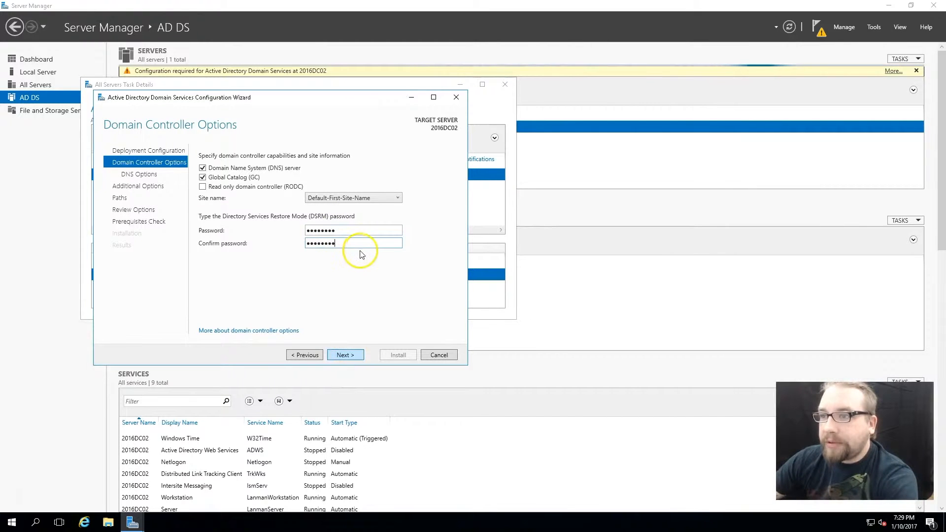
- Keep Default-First-Site-Name as the site and advance past the DNS options page
left_click(386, 198)
left_click(391, 197)
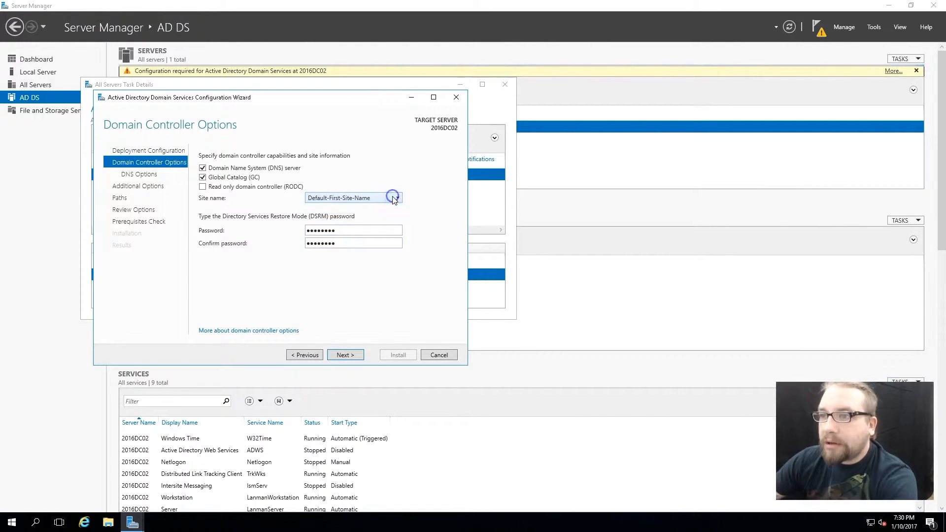
left_click(345, 355)
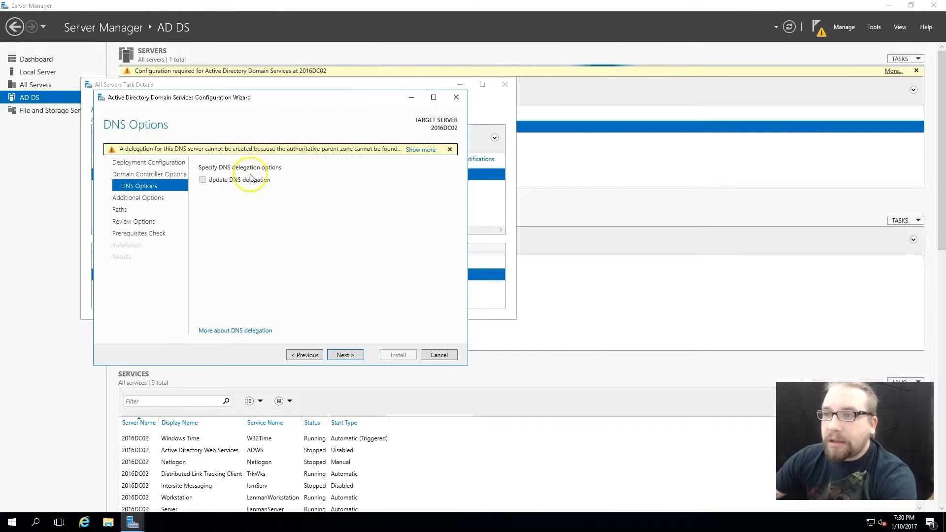
left_click(345, 354)
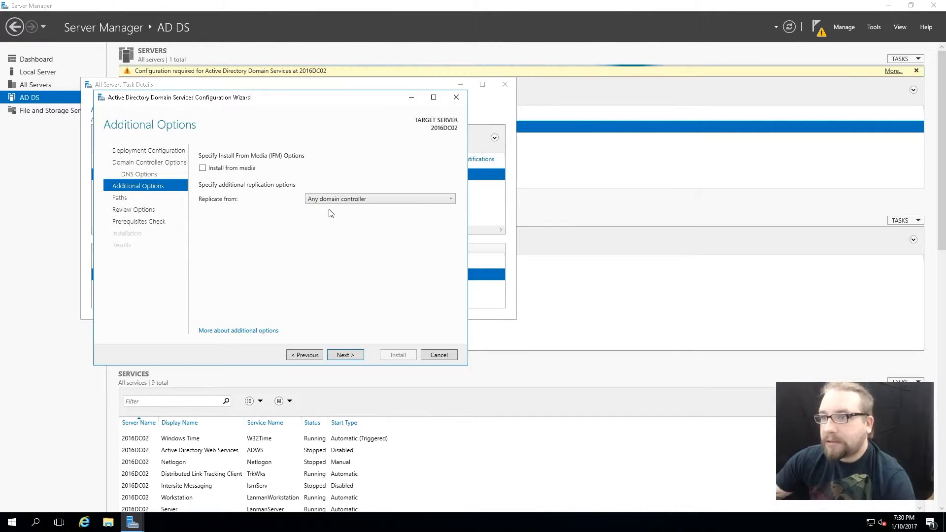
- Keep Any domain controller as the replication source and the default database, log and SYSVOL paths, advancing to the review page
left_click(425, 203)
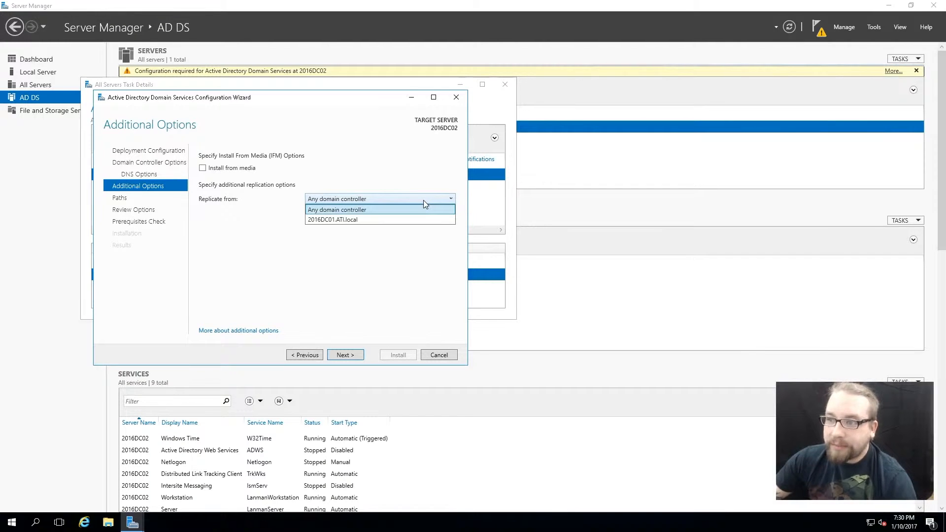
left_click(423, 200)
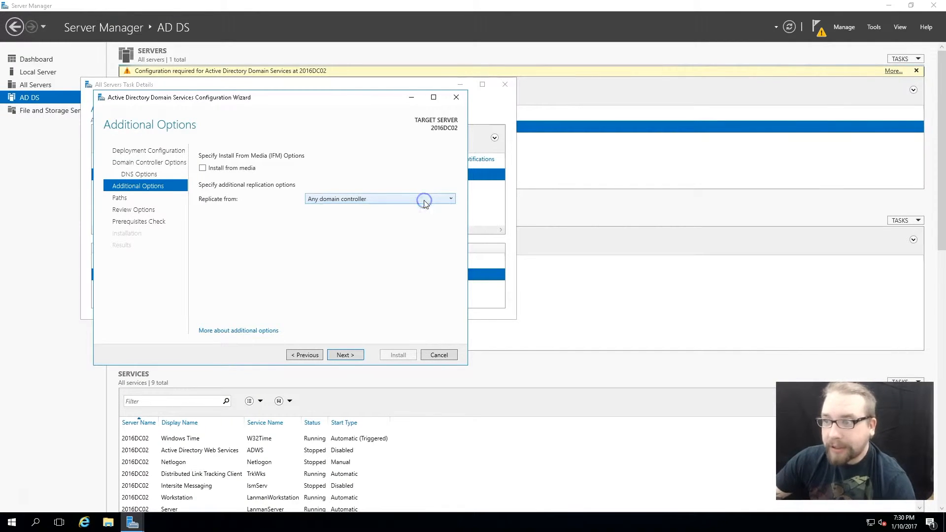
left_click(346, 356)
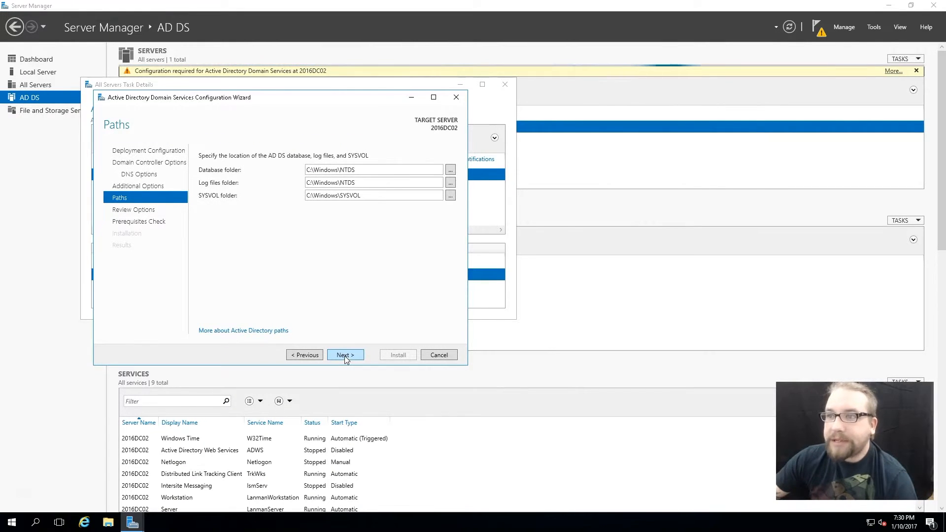
left_click(344, 355)
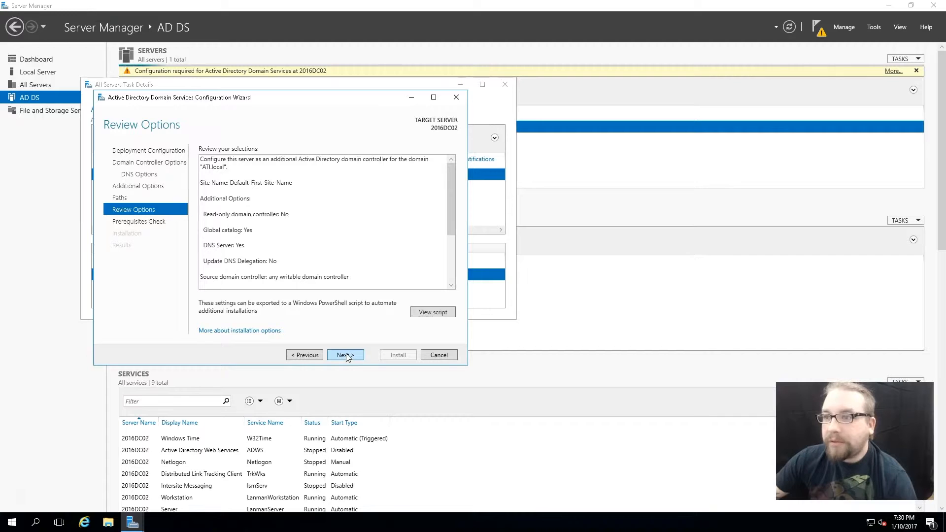
- Advance to the prerequisites check, scroll through its results, and start the installation
left_click(345, 355)
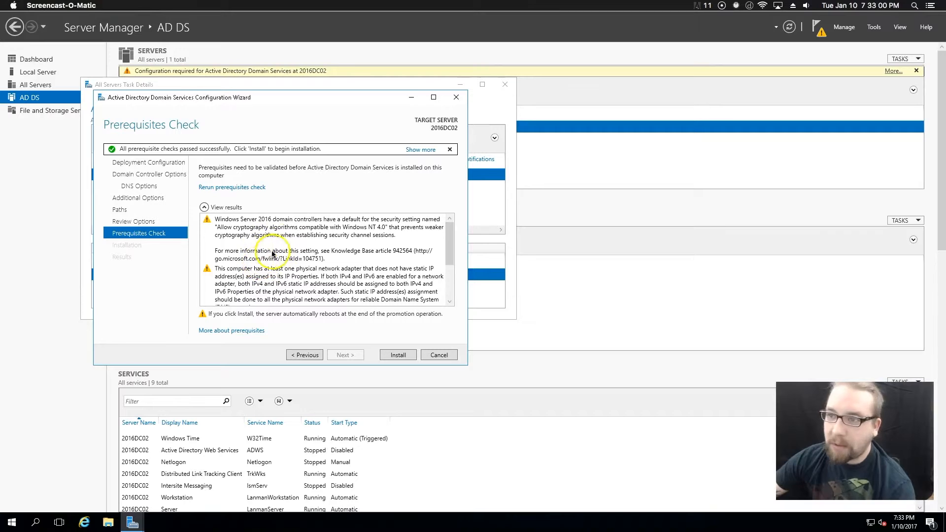
left_click_drag(448, 240, 448, 252)
left_click(392, 255)
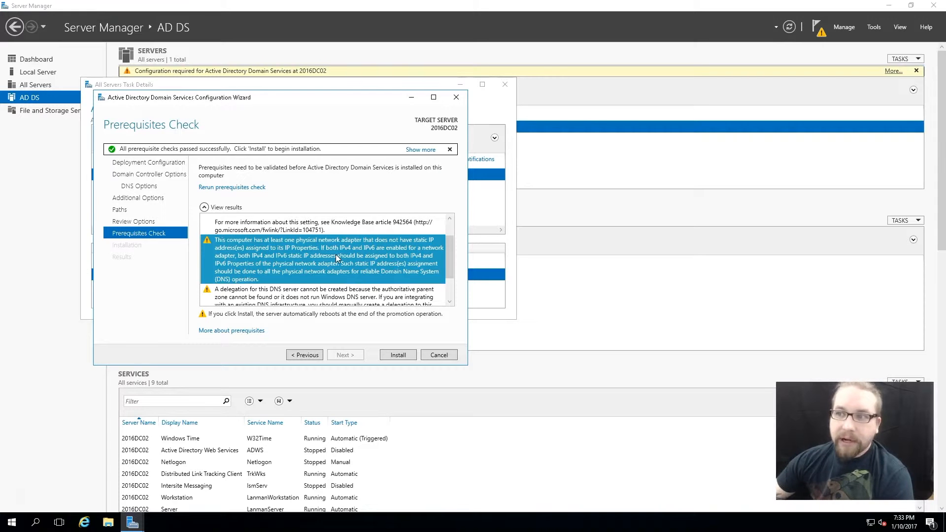
scroll(347, 263, "down", 2)
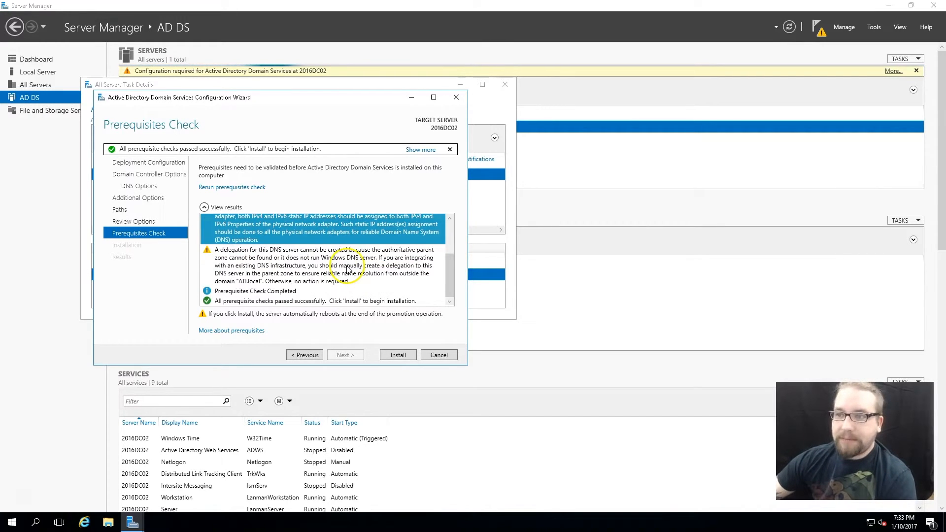
left_click(402, 356)
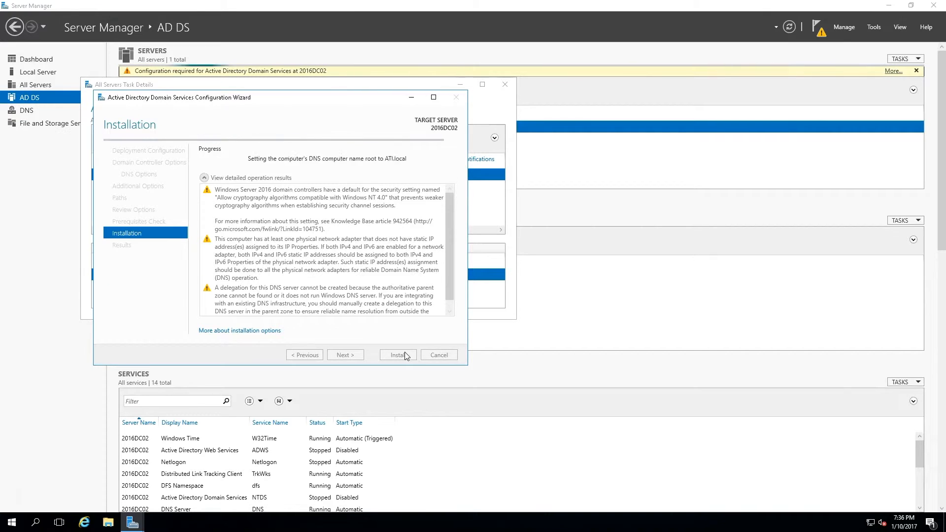
left_click(404, 352)
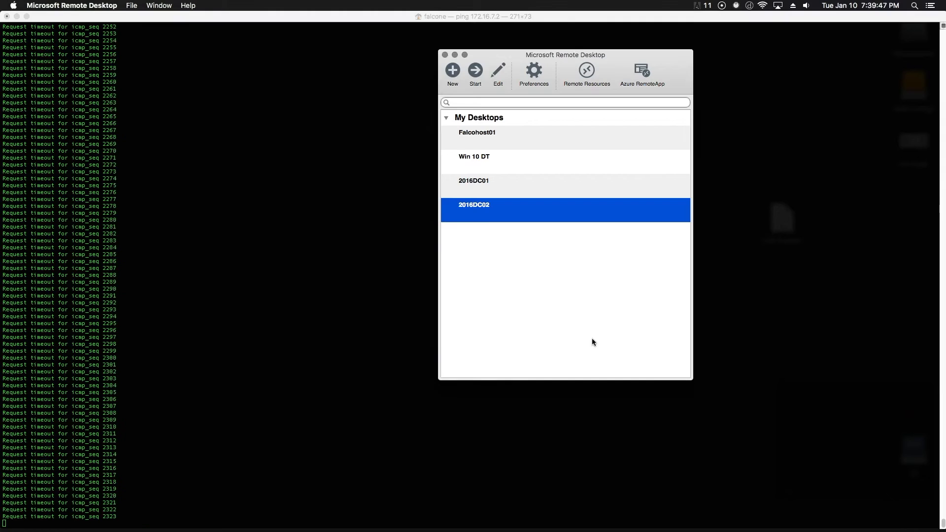
- Reconnect to 2016DC02 after the reboot and sign in as ATI\Administrator with the account password
key("Return")
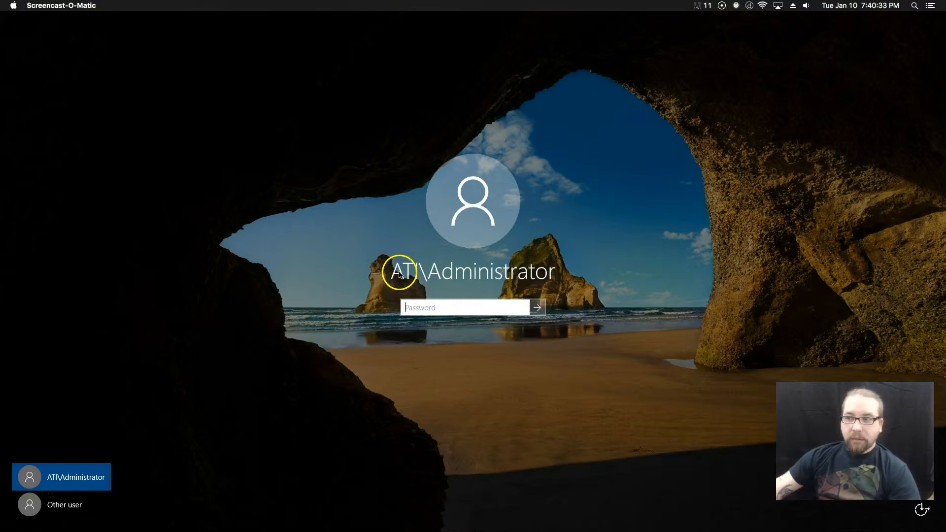
left_click(473, 310)
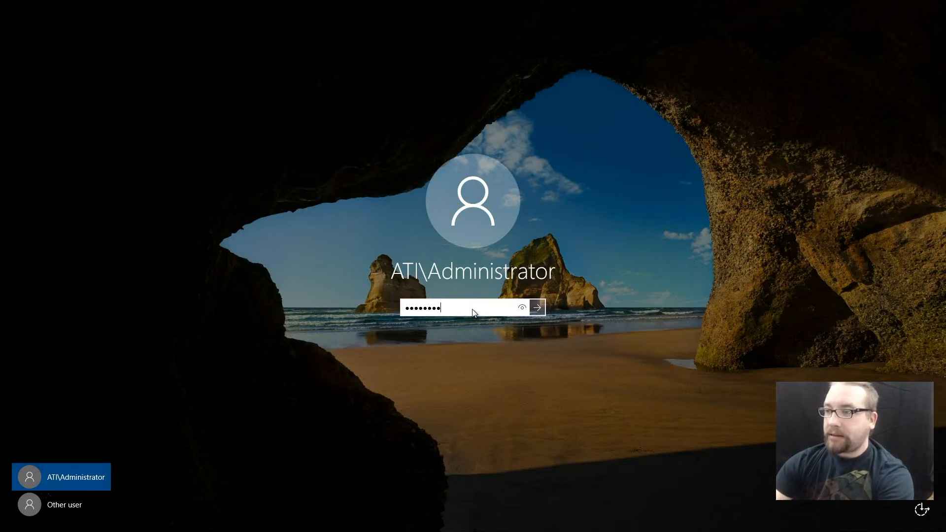
key("Return")
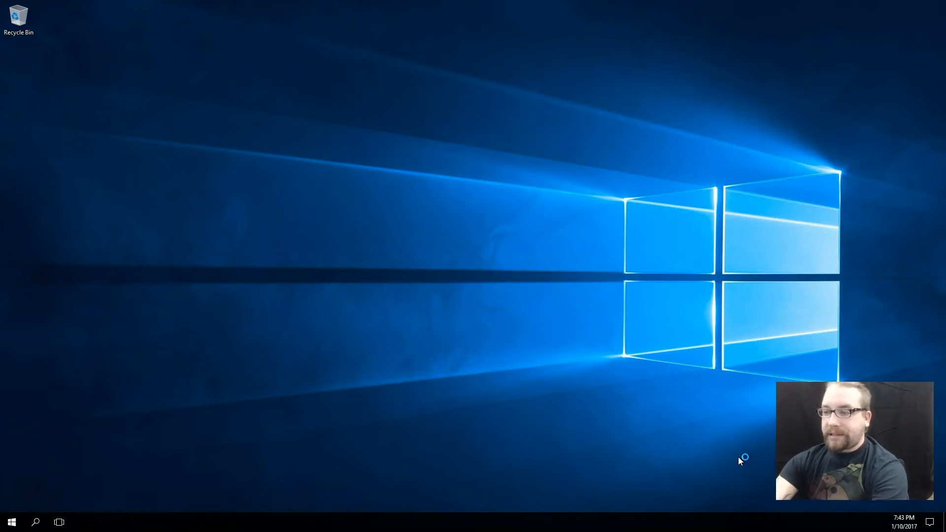
- Open Active Directory Users and Computers with dsa.msc and browse to the Domain Controllers container under ATI.local
key("super+r")
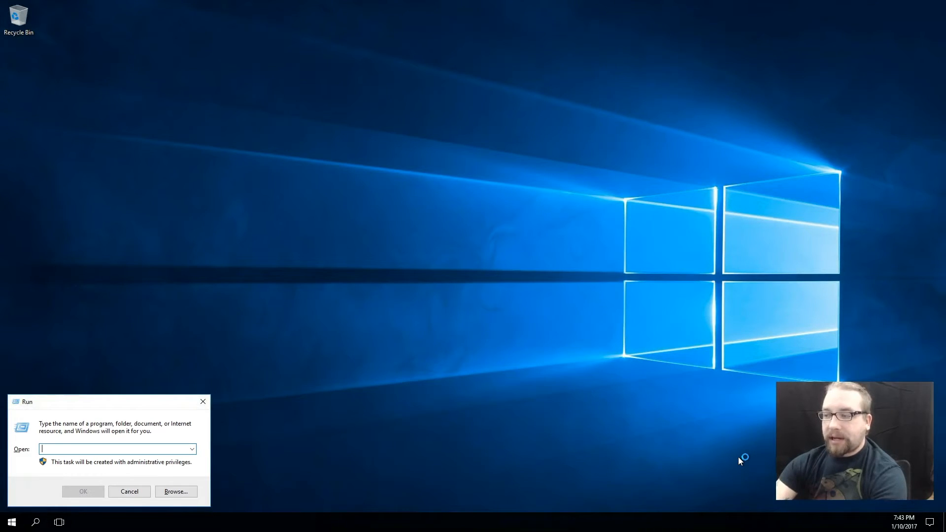
type("dsa.msc")
key("Return")
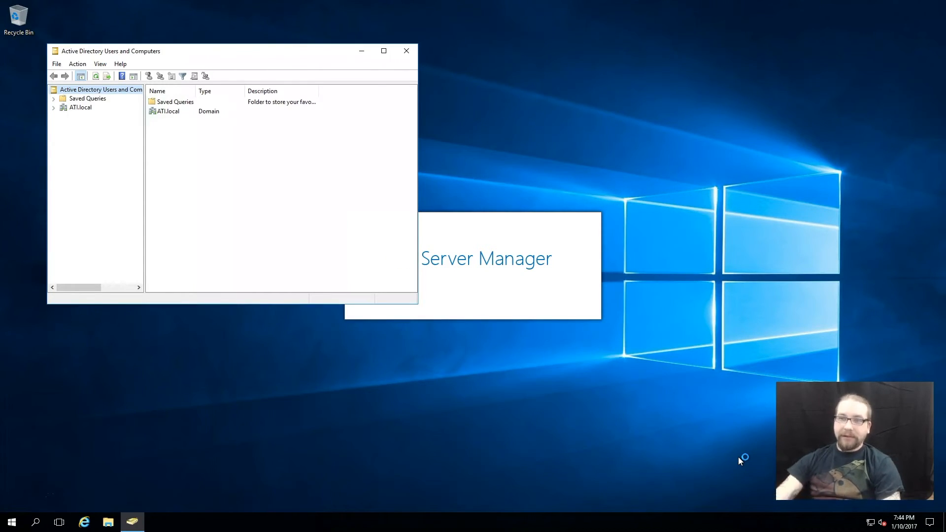
left_click(236, 125)
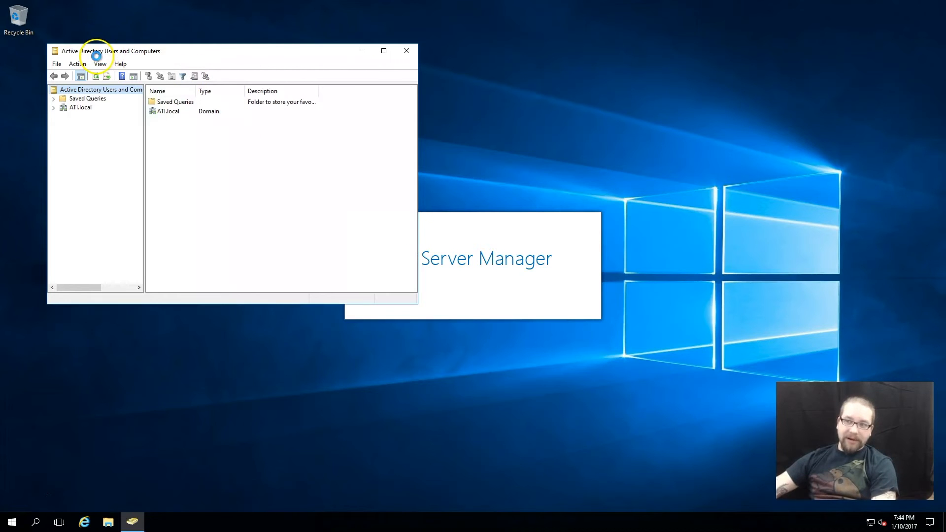
left_click(77, 108)
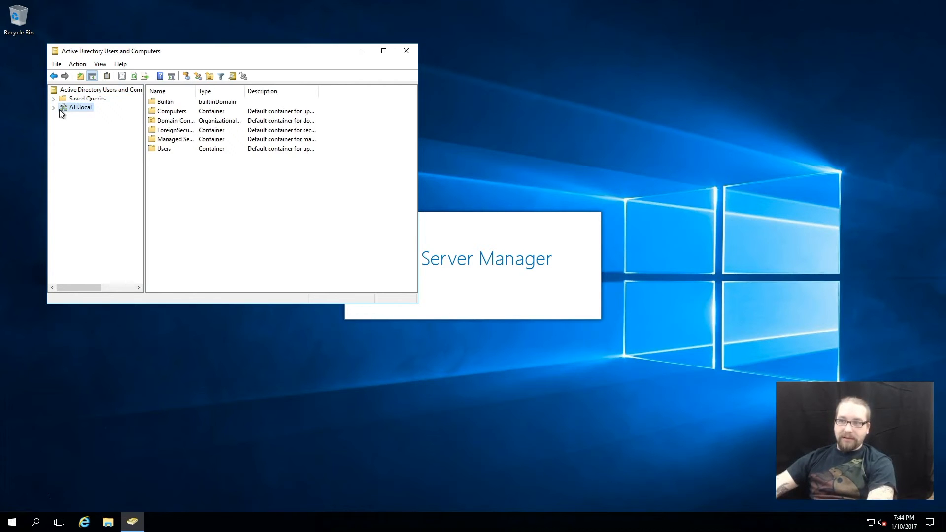
left_click(53, 107)
left_click(86, 135)
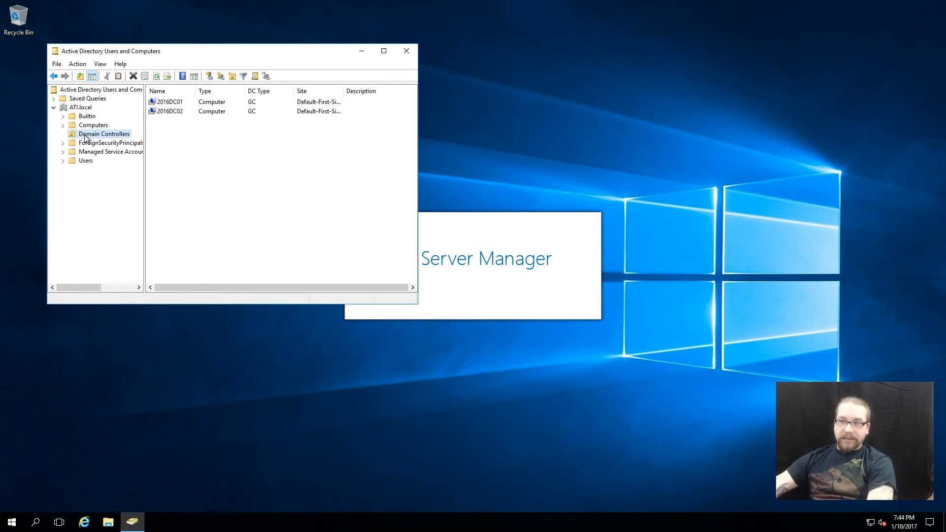